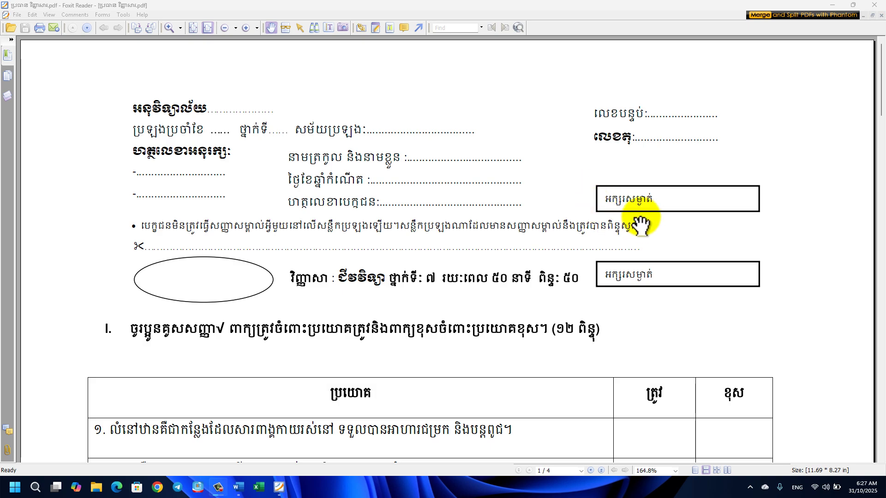
# Arrange the Word document and the reference exam PDF in Foxit Reader side by side on the desktop.
pyautogui.moveTo(632, 4); pyautogui.dragTo(732, 78)
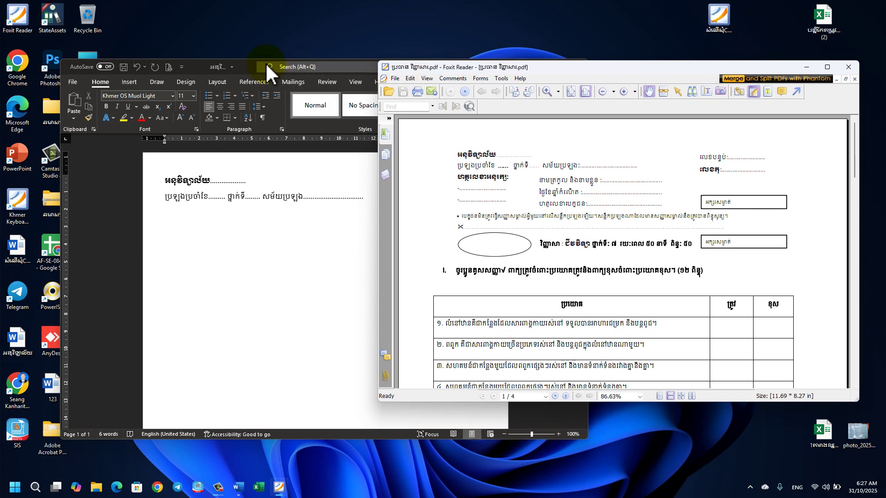
pyautogui.click(194, 63)
pyautogui.moveTo(194, 62); pyautogui.dragTo(193, 32)
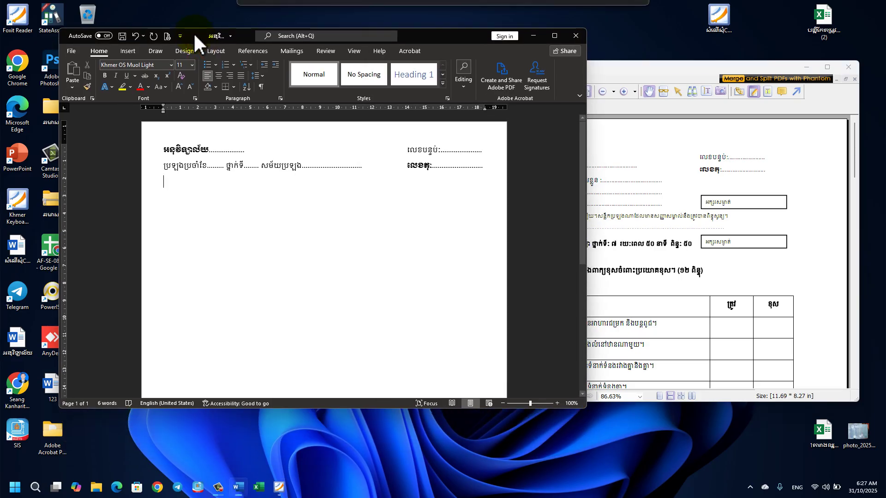
pyautogui.moveTo(651, 72); pyautogui.dragTo(660, 64)
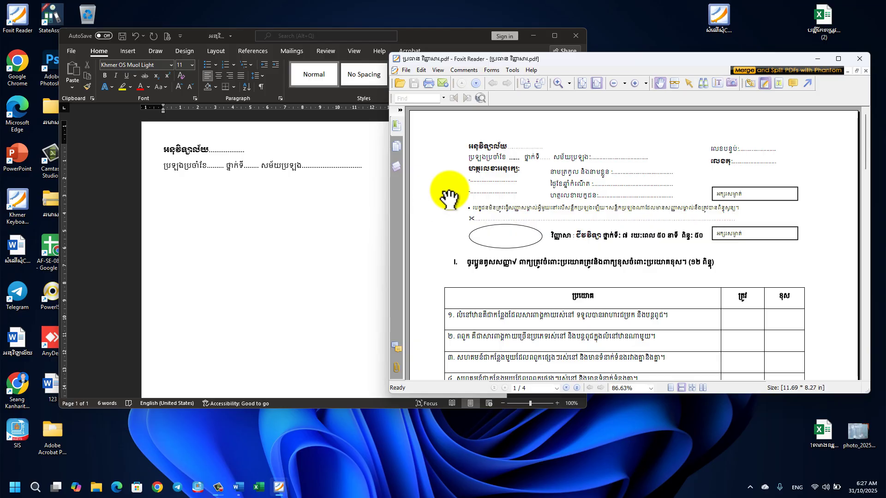
pyautogui.click(321, 198)
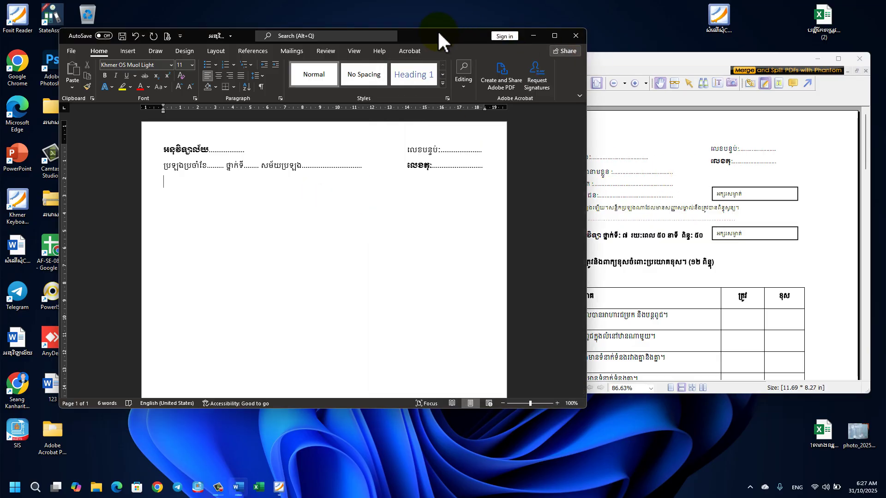
pyautogui.moveTo(437, 29); pyautogui.dragTo(375, 31)
pyautogui.moveTo(598, 60); pyautogui.dragTo(685, 64)
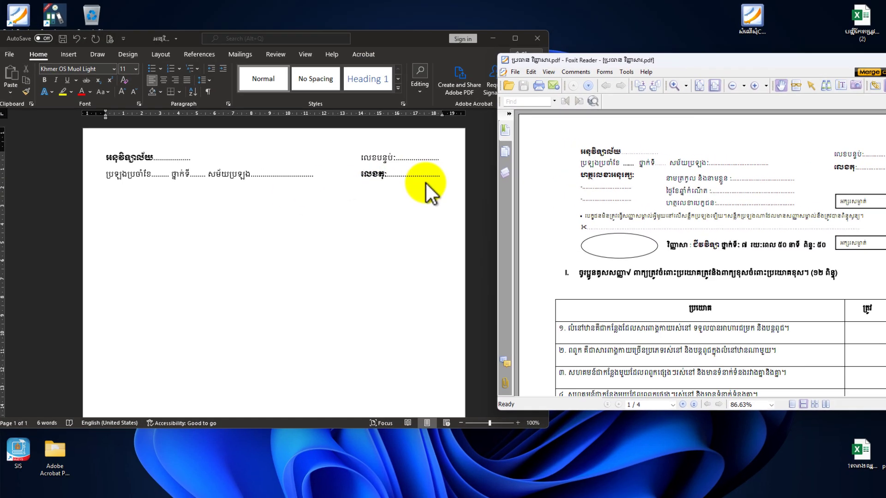
# Add the heading "ហត្ថលេខាអនុរក្សៈ" on the empty third line of the exam header.
pyautogui.click(425, 182)
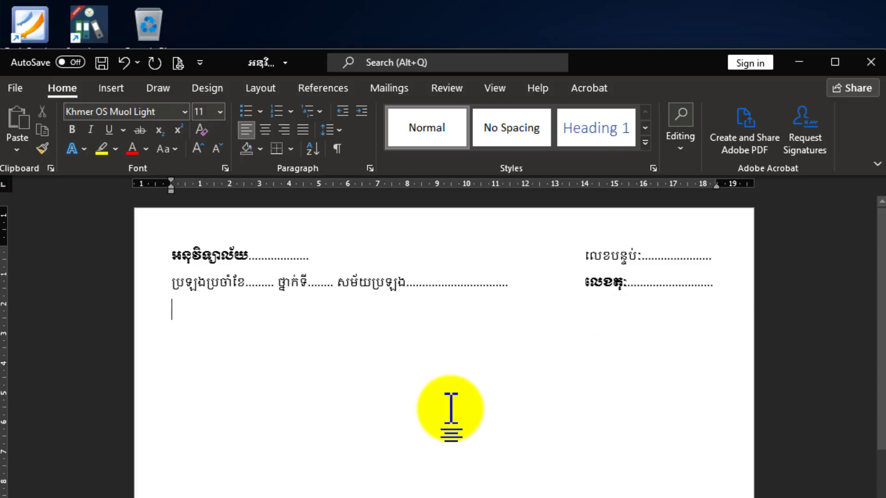
pyautogui.write('htjf')
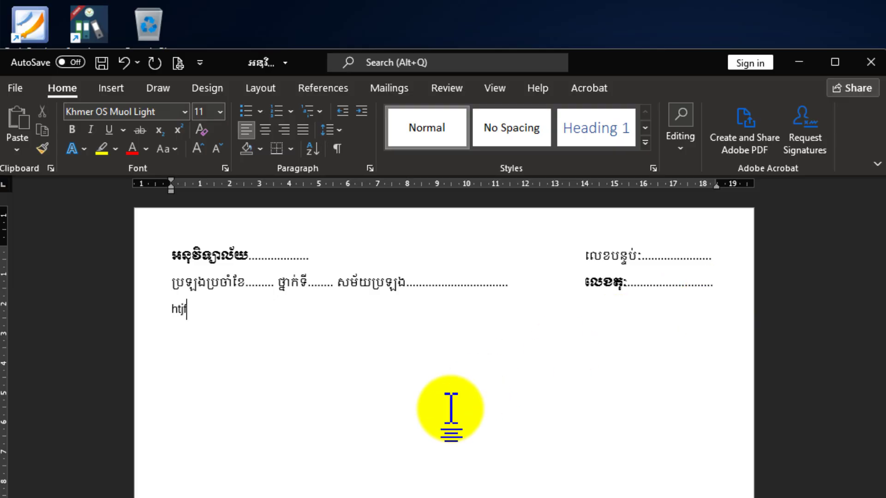
pyautogui.press('BackSpace')
pyautogui.press('BackSpace')
pyautogui.press('BackSpace')
pyautogui.write('ហាត់')
pyautogui.write('លេខា')
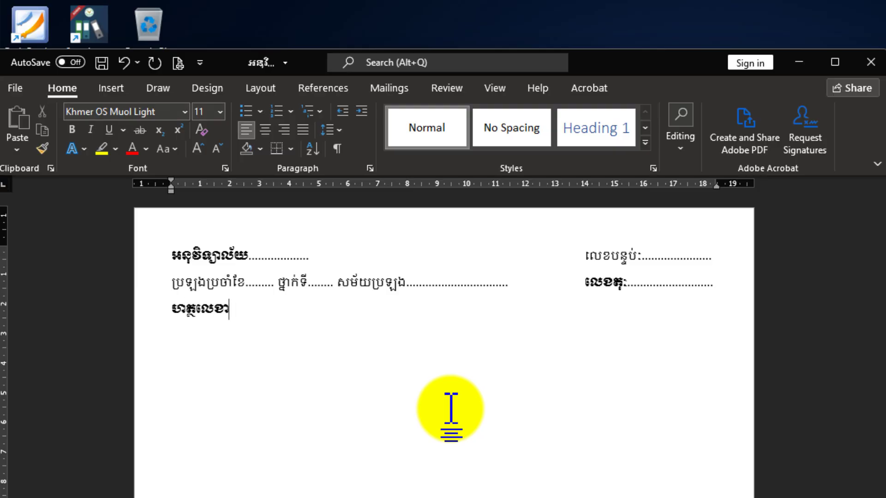
pyautogui.write('អនុរក្សៈ')
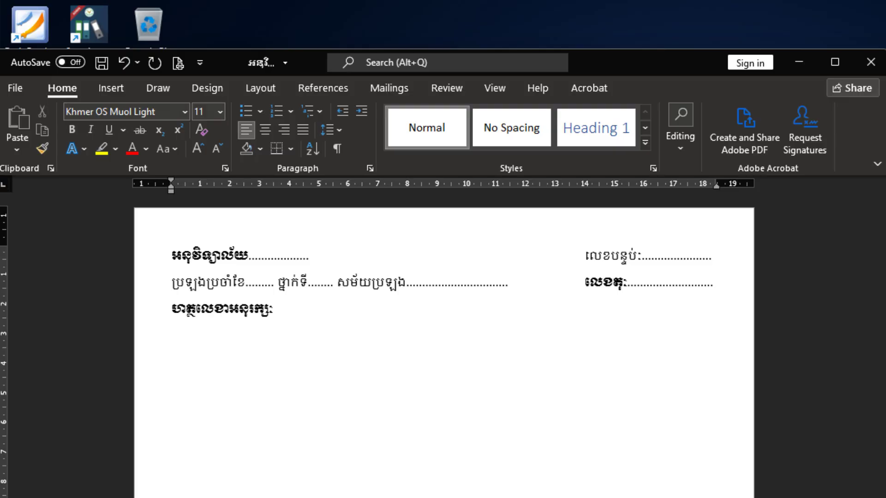
# Add the label "នាមត្រកូល និងនាមខ្លួនៈ" with a dotted fill-in line after "ហត្ថលេខាអនុរក្សៈ", spaced apart from it.
pyautogui.write('នាមខ្លួន')
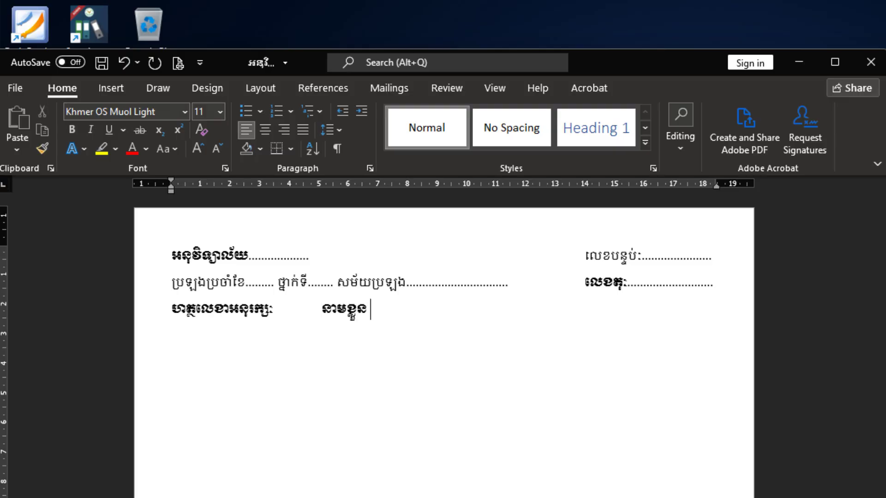
pyautogui.write(' និង')
pyautogui.press('BackSpace')
pyautogui.press('BackSpace')
pyautogui.press('BackSpace')
pyautogui.press('BackSpace')
pyautogui.press('BackSpace')
pyautogui.press('BackSpace')
pyautogui.press('BackSpace')
pyautogui.press('BackSpace')
pyautogui.press('BackSpace')
pyautogui.write('ត្រកូល')
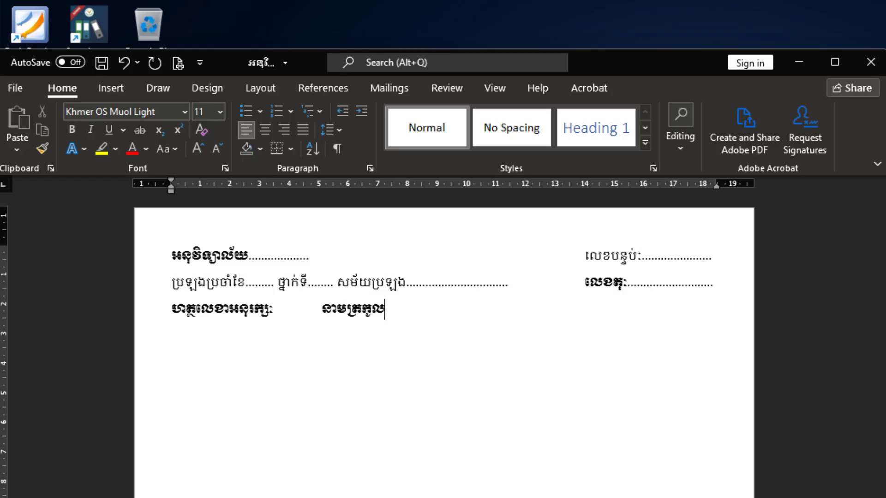
pyautogui.write(' និងនាមខ្')
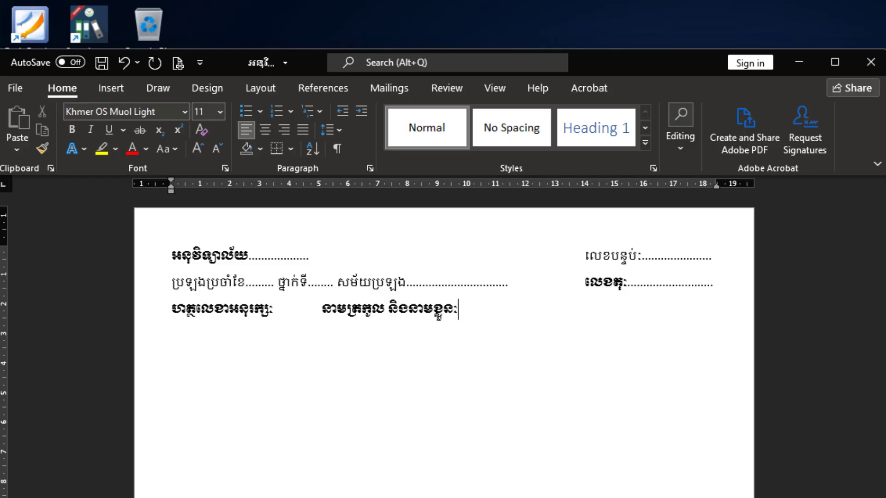
pyautogui.write('លួនៈ..............................')
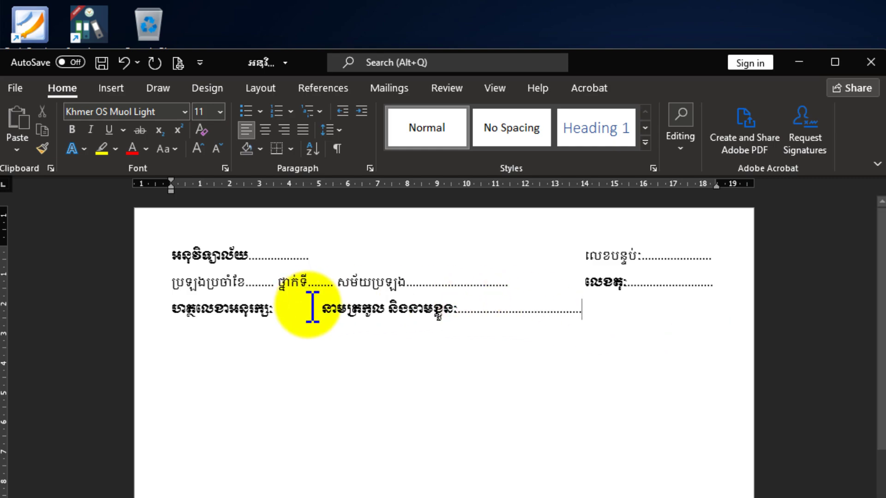
# Copy the formatting of "សម័យប្រឡង" onto the "នាមត្រកូល និងនាមខ្លួនៈ" label and its dotted line with Format Painter.
pyautogui.moveTo(319, 311); pyautogui.dragTo(568, 336)
pyautogui.click(459, 300)
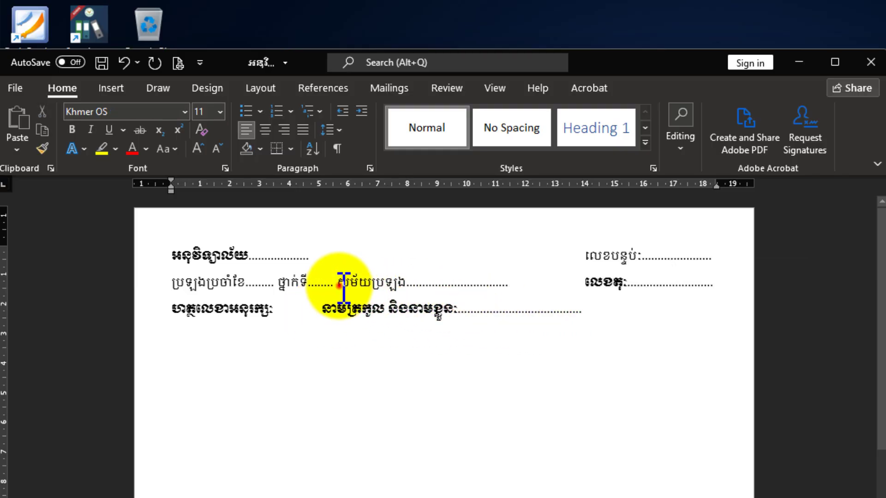
pyautogui.moveTo(337, 282); pyautogui.dragTo(406, 282)
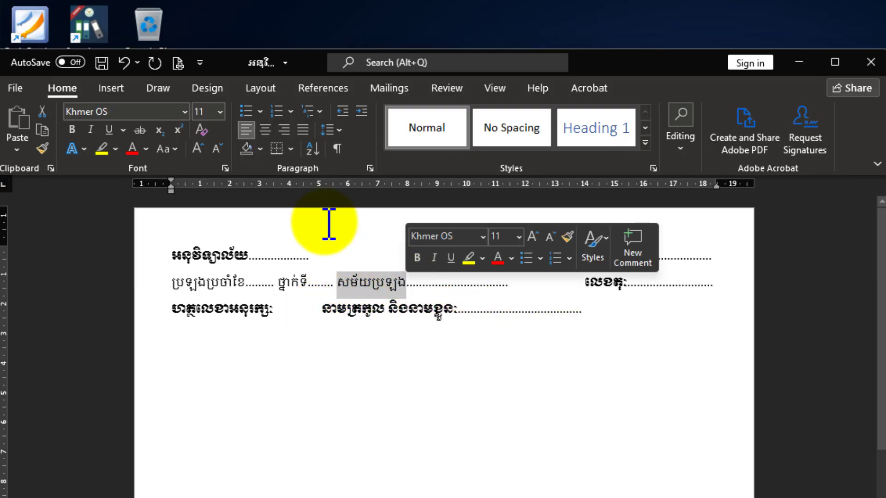
pyautogui.click(42, 148)
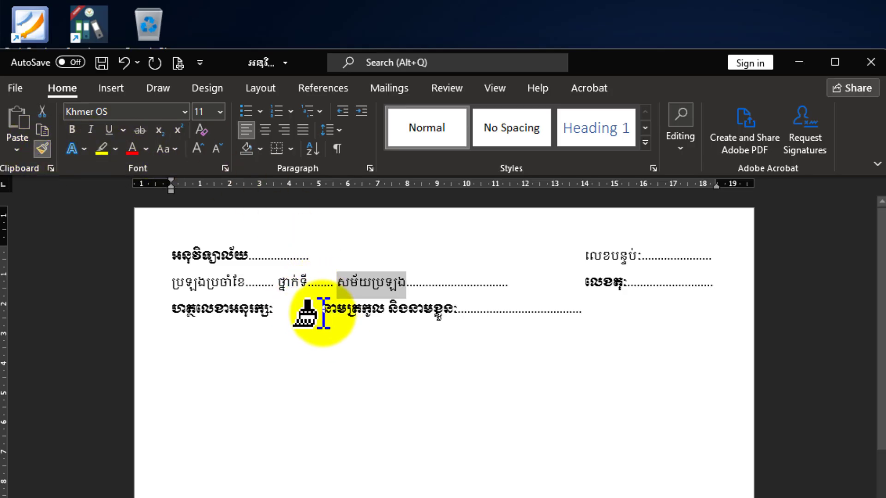
pyautogui.moveTo(323, 311); pyautogui.dragTo(541, 306)
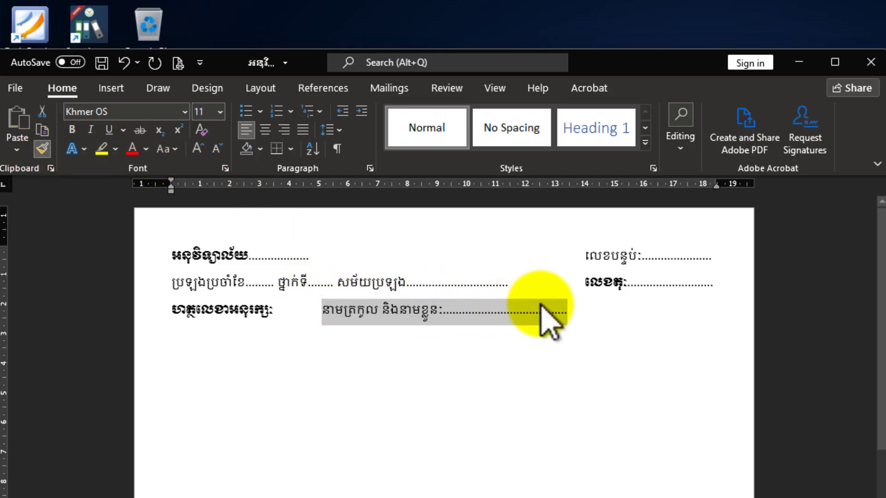
pyautogui.click(630, 313)
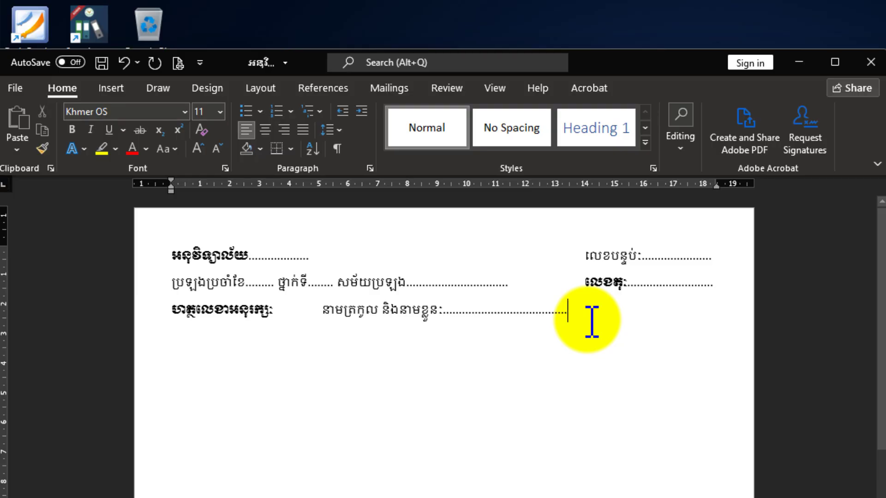
# Add a fourth line with a dashed dotted signature blank and the label "ថ្ងៃខែឆ្នាំកំណើតៈ" followed by a dotted fill-in line.
pyautogui.press('Return')
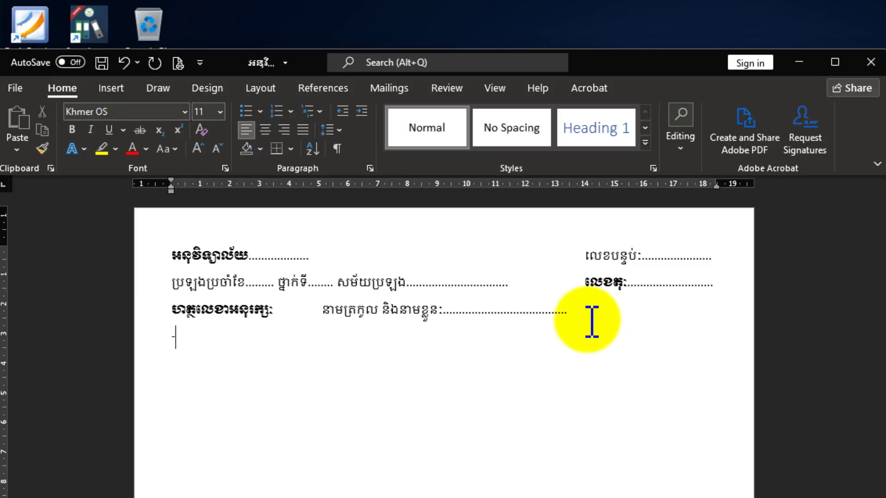
pyautogui.write('-.........................................\tថ្ងៃ')
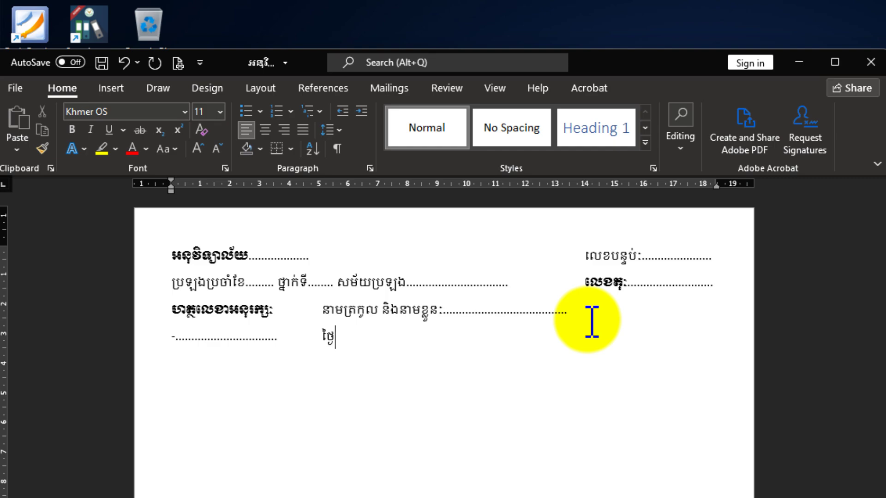
pyautogui.write('ខែឆ្នាំកំណើត')
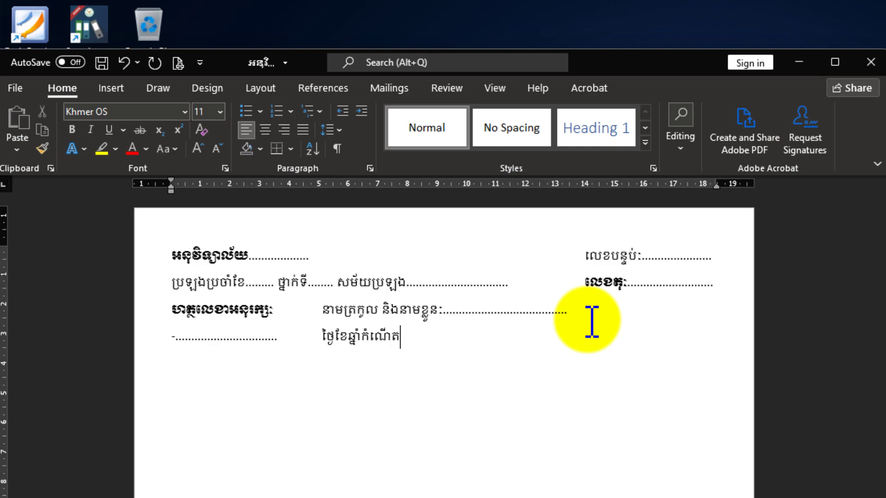
pyautogui.write(':.............................................................')
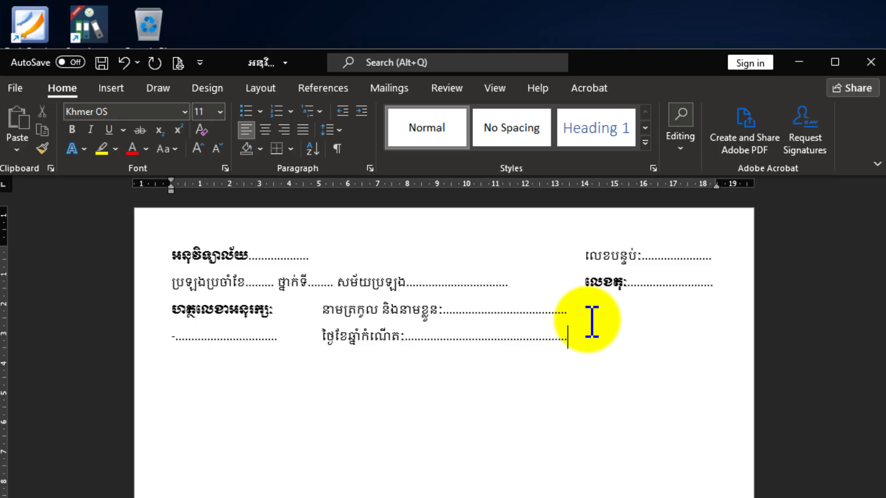
# Add a fifth line with a second dashed dotted blank and the label "ហត្ថលេខាបេក្ខជនៈ" followed by a dotted fill-in line.
pyautogui.press('Return')
pyautogui.write('-.....................................        ហាត')
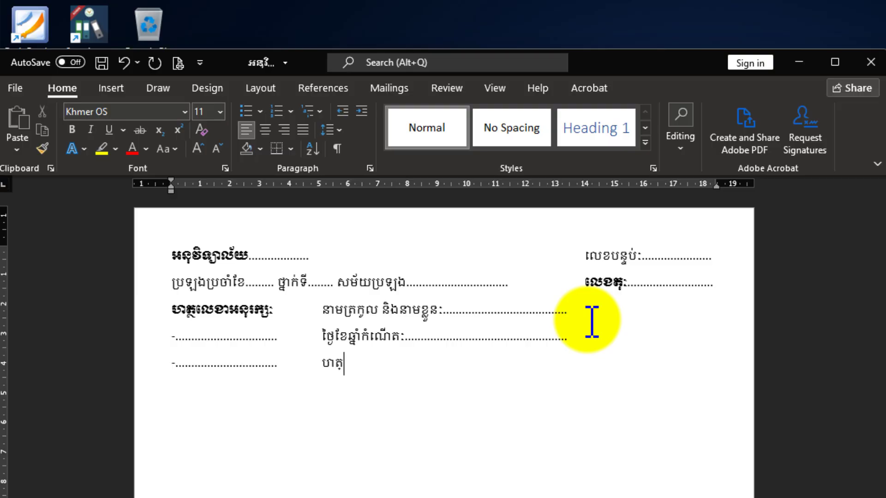
pyautogui.write('្ថលេខាបេក្ខ')
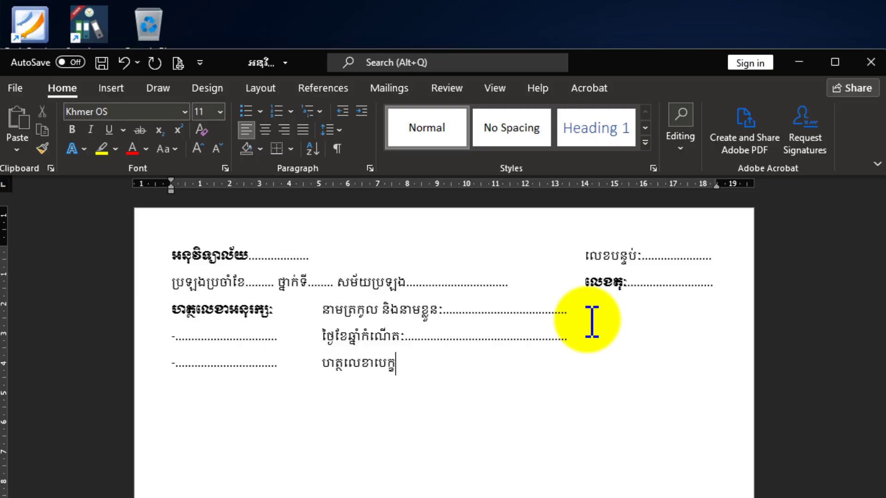
pyautogui.write('ជនៈ.........................................................')
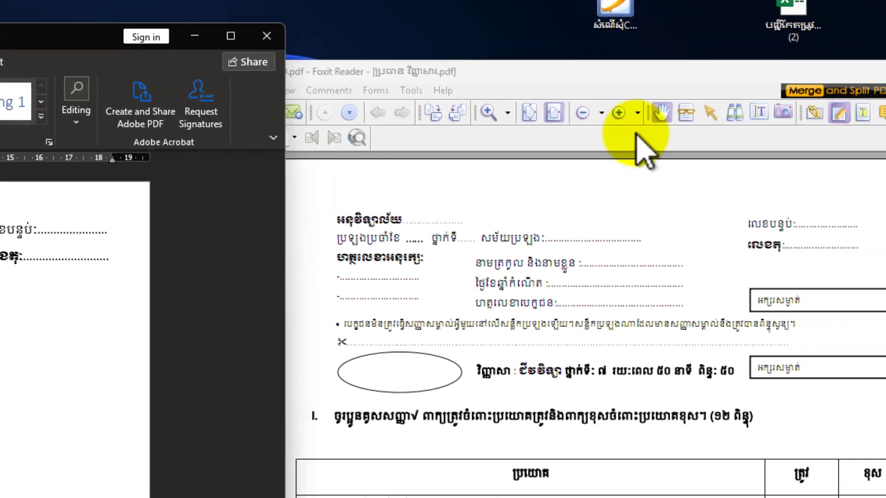
# Check the header layout in the reference PDF, return to the Word document and maximize its window.
pyautogui.click(616, 92)
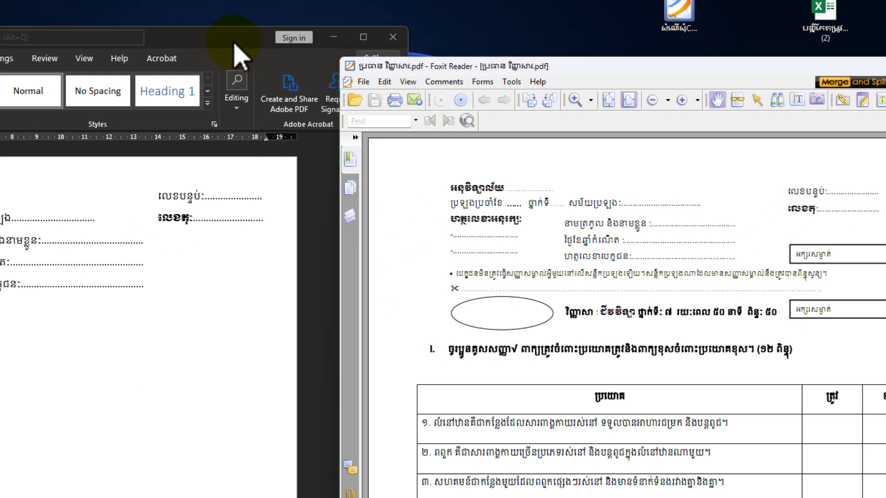
pyautogui.click(60, 39)
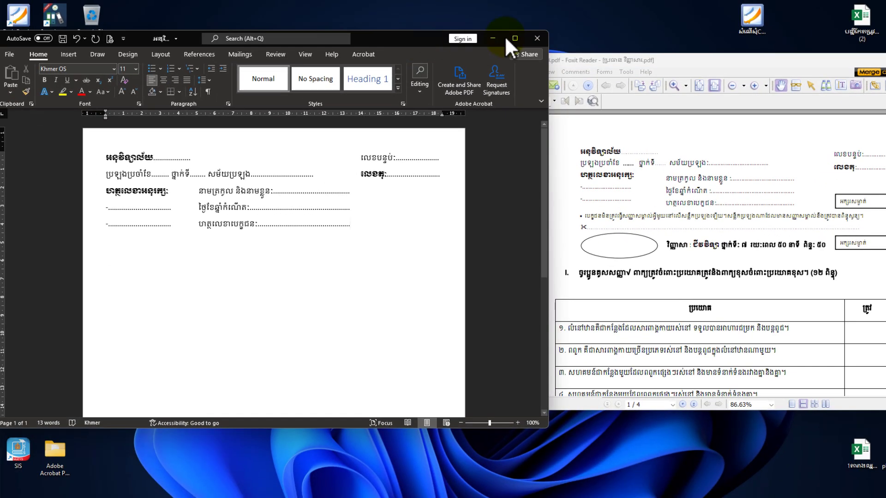
pyautogui.click(511, 39)
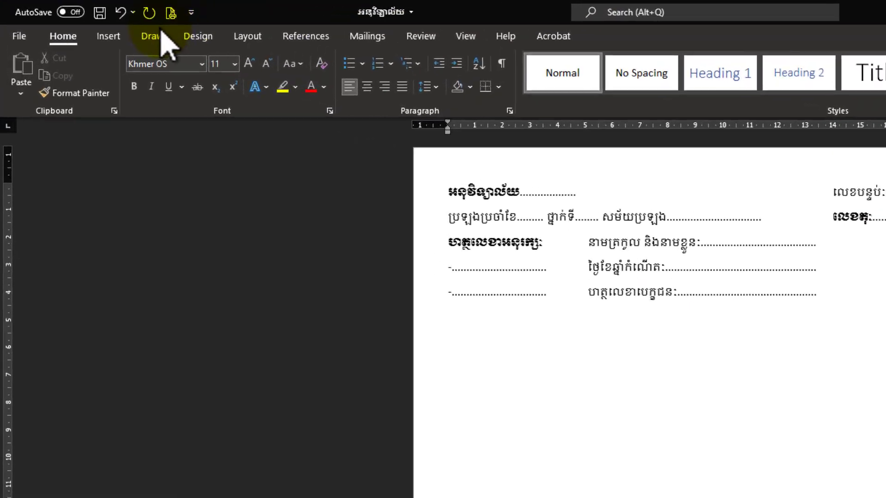
# Draw a text box below the "លេខតុៈ" line, beside the birth date and signature lines, and enter "អក្សរសម្ងាត់" in it.
pyautogui.click(148, 46)
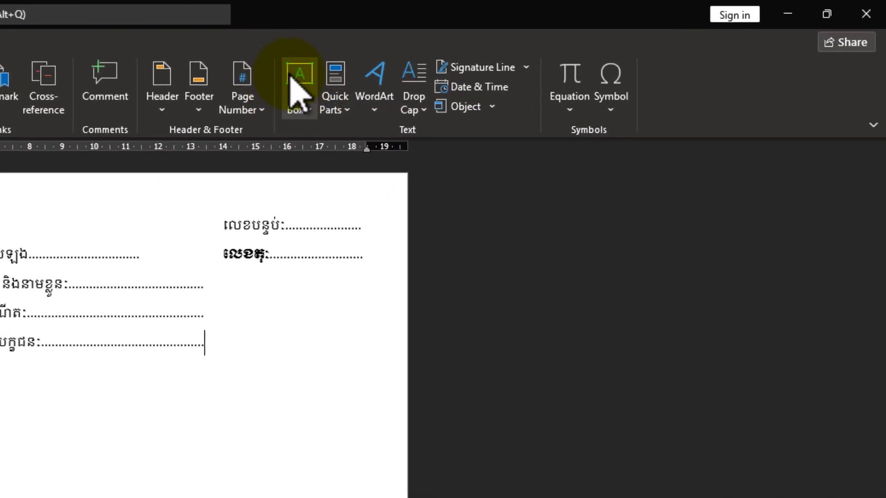
pyautogui.click(298, 109)
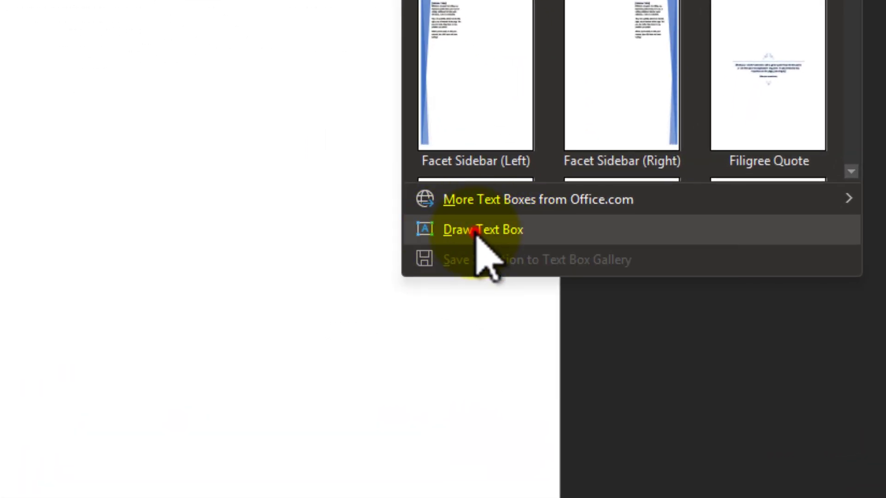
pyautogui.click(478, 232)
pyautogui.moveTo(624, 211)
pyautogui.mouseDown()
pyautogui.moveTo(627, 248)
pyautogui.moveTo(718, 276)
pyautogui.moveTo(835, 262)
pyautogui.mouseUp()
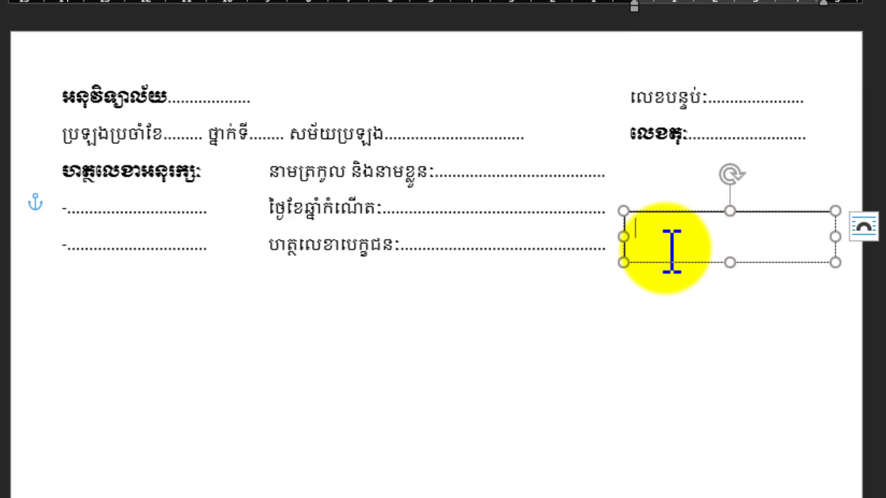
pyautogui.write('អត្តសម្គាល')
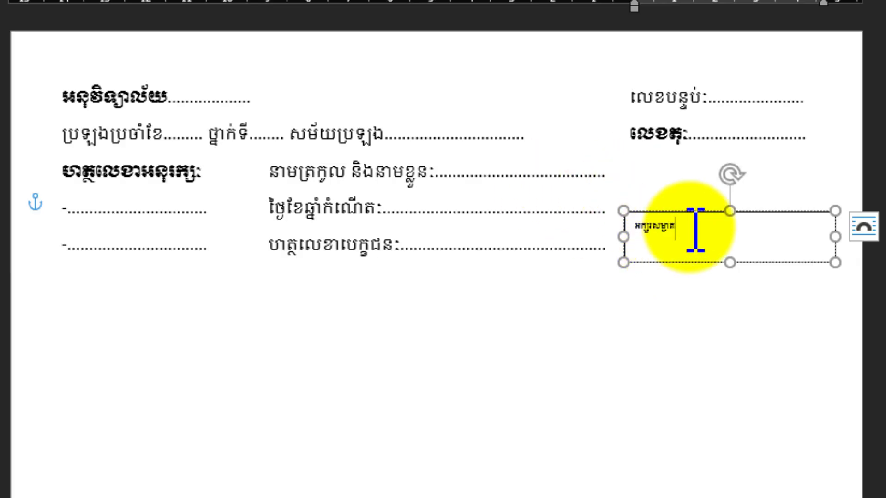
# Format the text box's label in Khmer OS Content, size 11, and correct its spelling to "អក្សរសម្ងាត់".
pyautogui.moveTo(633, 228); pyautogui.dragTo(732, 241)
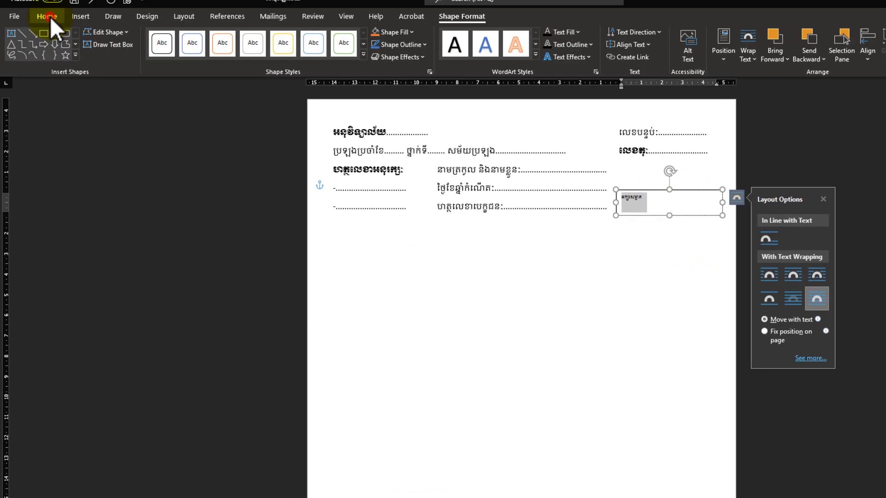
pyautogui.click(48, 17)
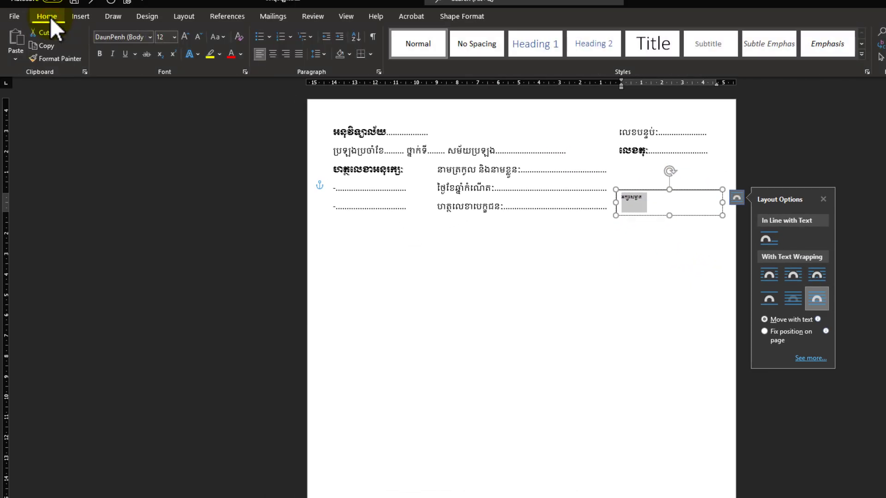
pyautogui.click(150, 36)
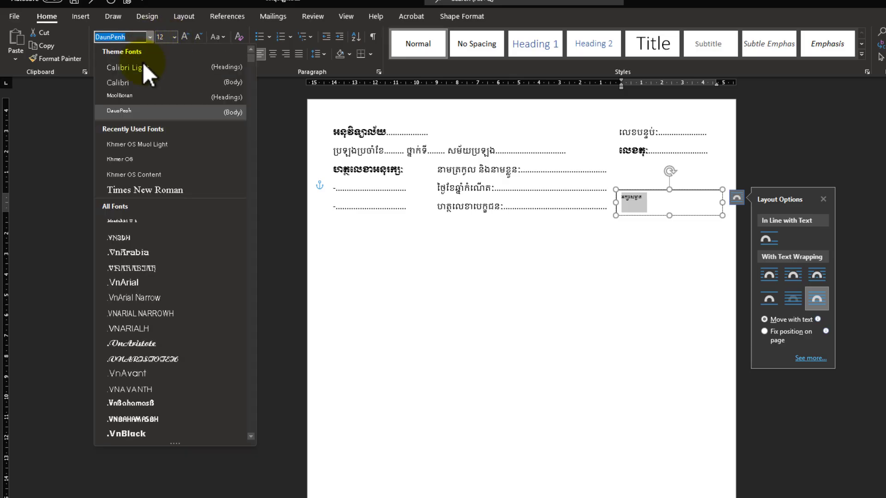
pyautogui.click(175, 174)
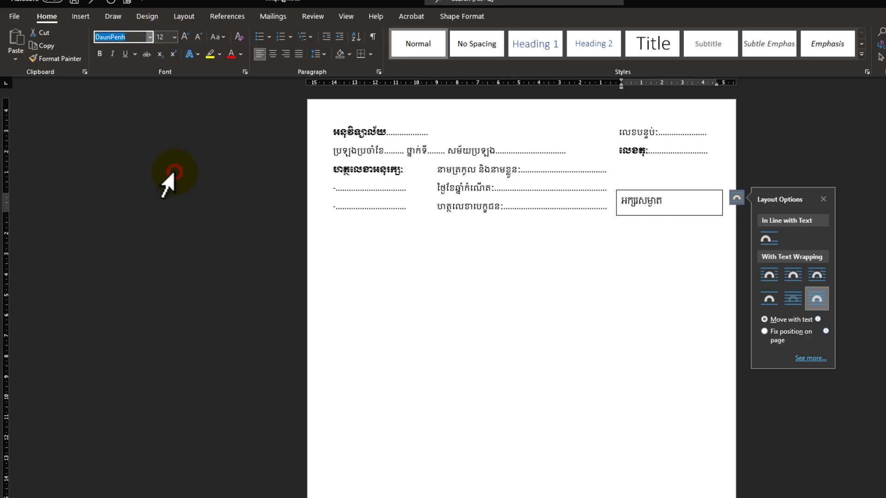
pyautogui.click(175, 37)
pyautogui.click(168, 86)
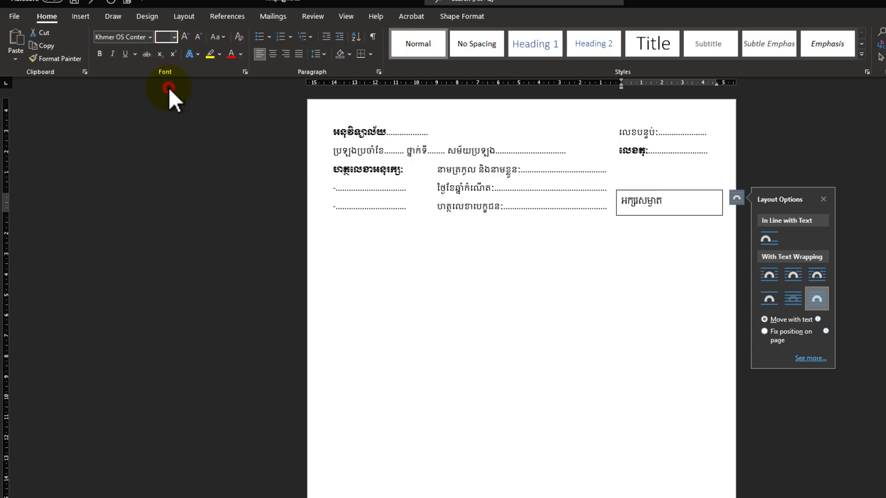
pyautogui.click(666, 202)
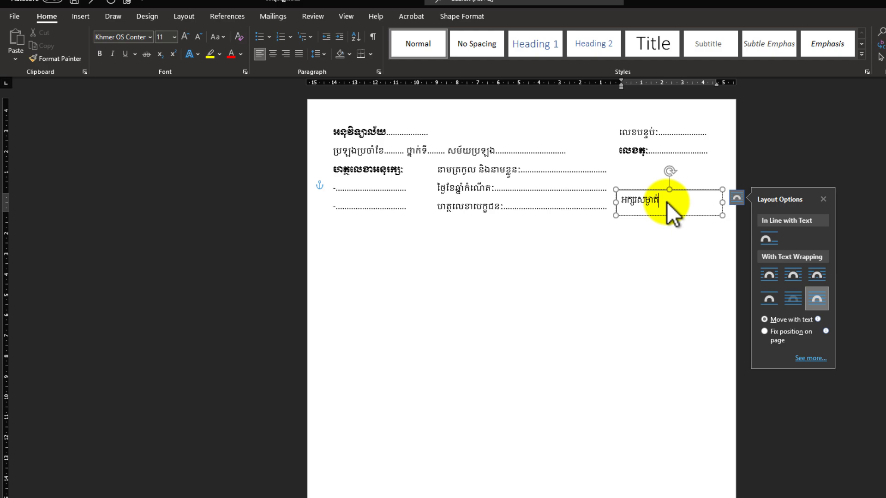
# Move the "អក្សរសម្ងាត់" text box slightly closer to the dotted fill-in lines and widen it towards the right page edge.
pyautogui.click(722, 200)
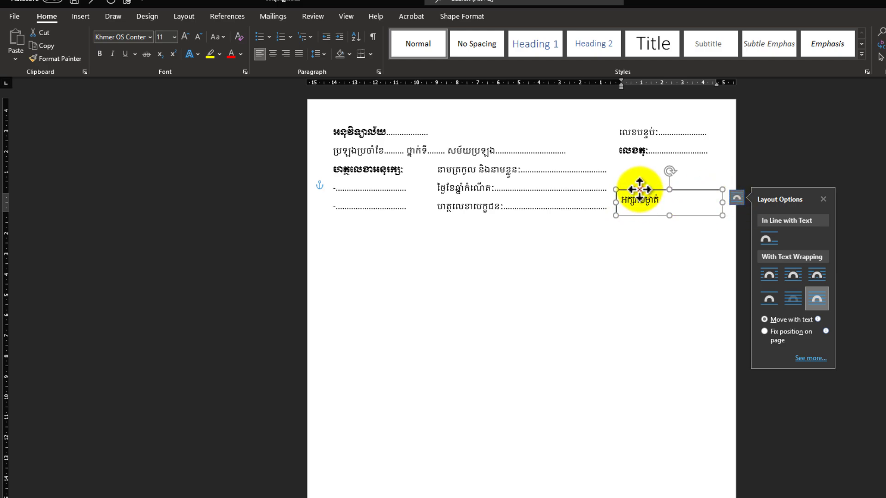
pyautogui.moveTo(639, 190); pyautogui.dragTo(634, 190)
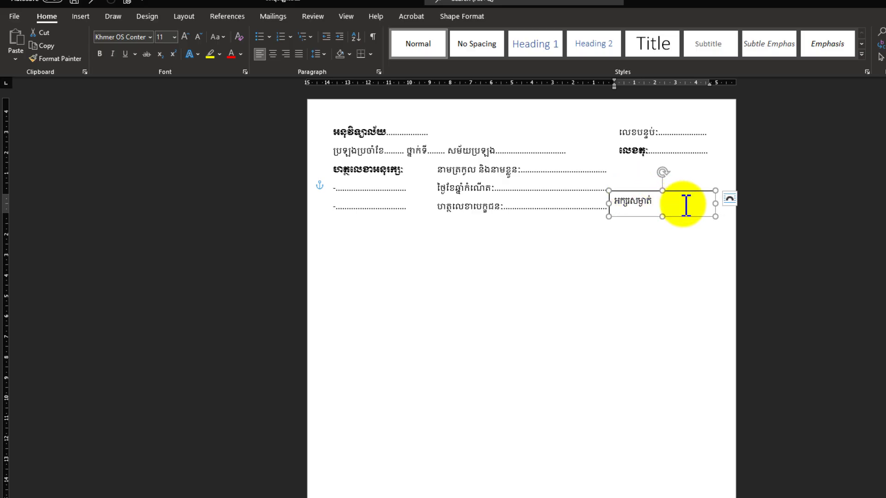
pyautogui.moveTo(715, 203); pyautogui.dragTo(724, 204)
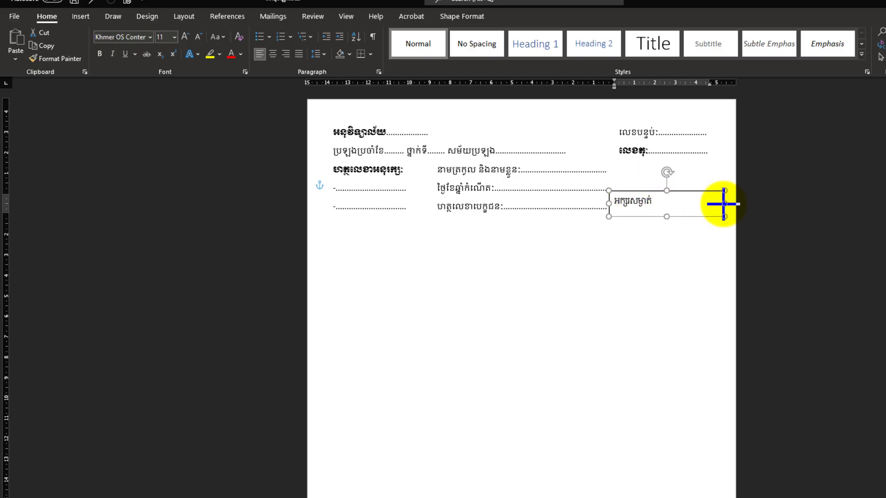
pyautogui.click(650, 252)
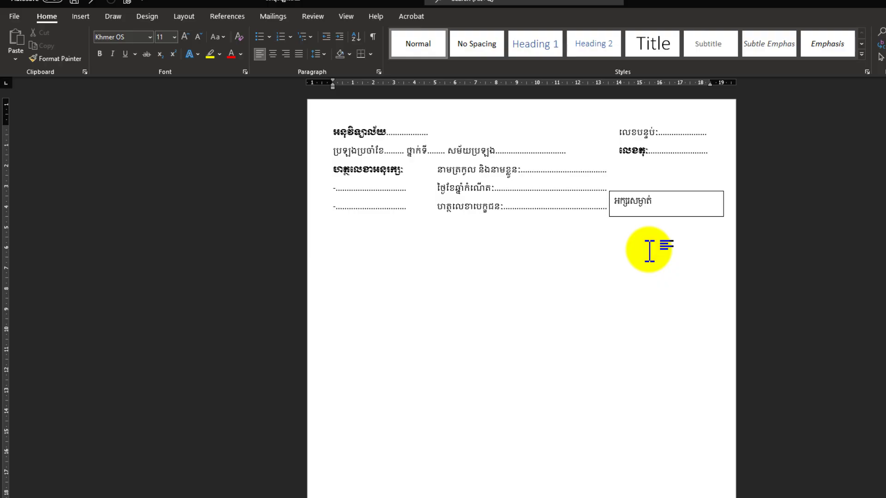